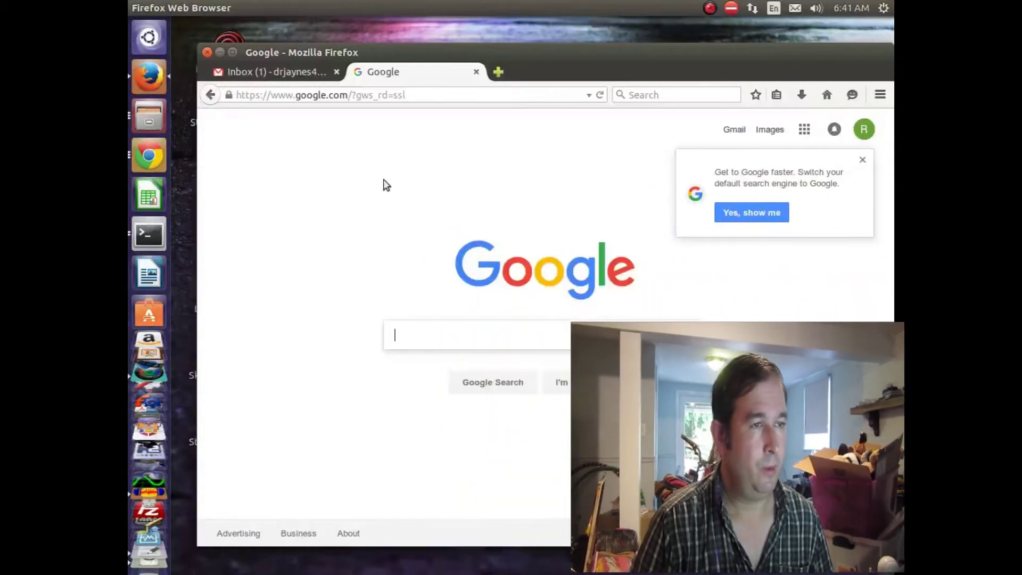
# - Close the Google homepage tab so only the new account's Gmail inbox stays open
pyautogui.click(298, 71)
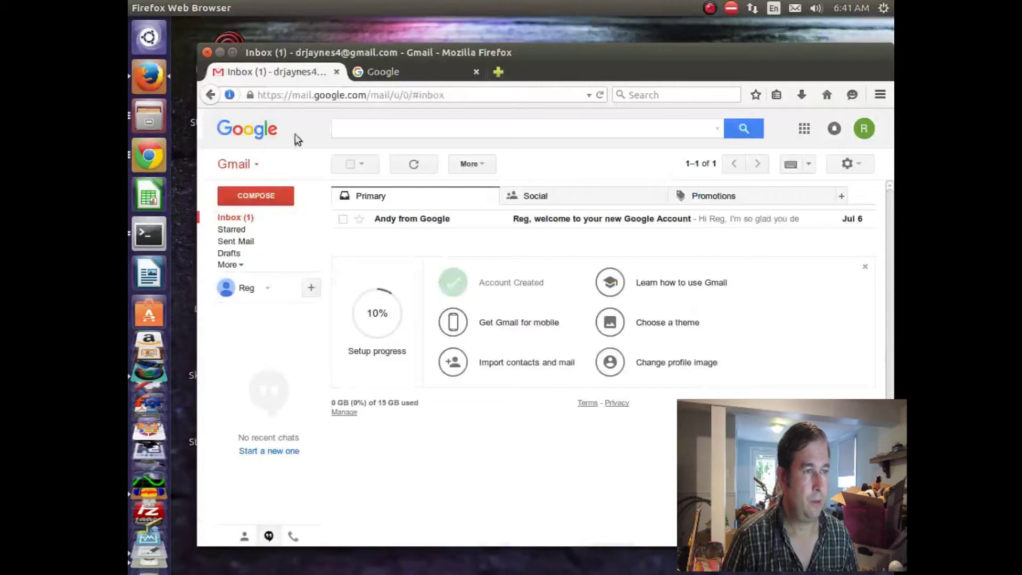
pyautogui.click(418, 73)
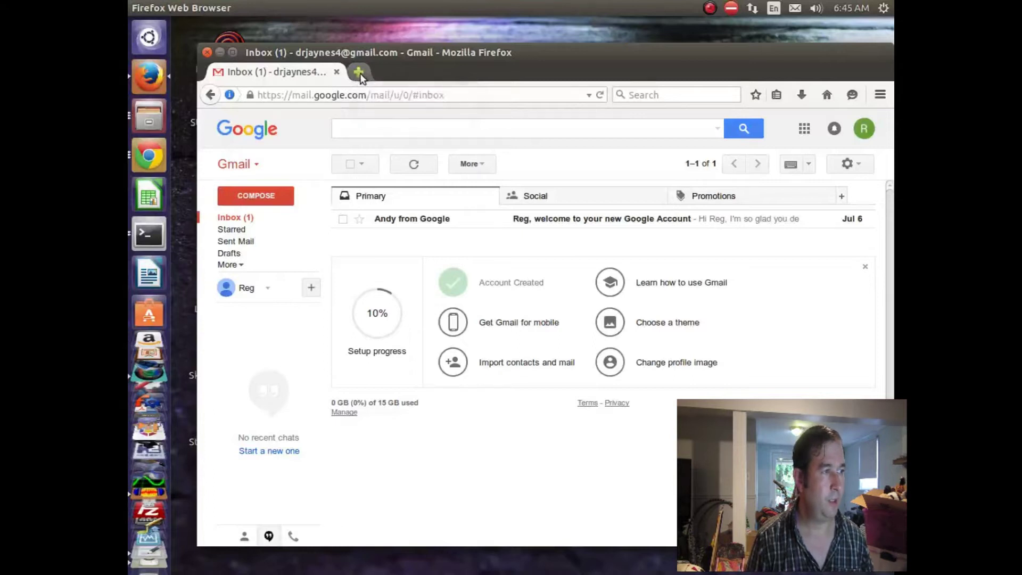
# - In a new tab, search Google for 'google voice' and open the official Google Voice site
pyautogui.click(360, 73)
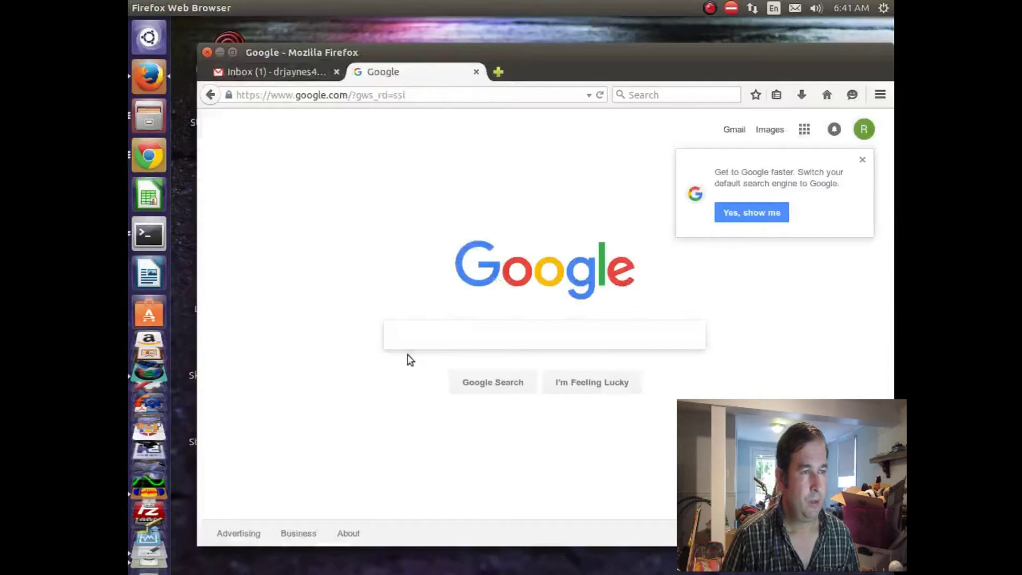
pyautogui.write('voi')
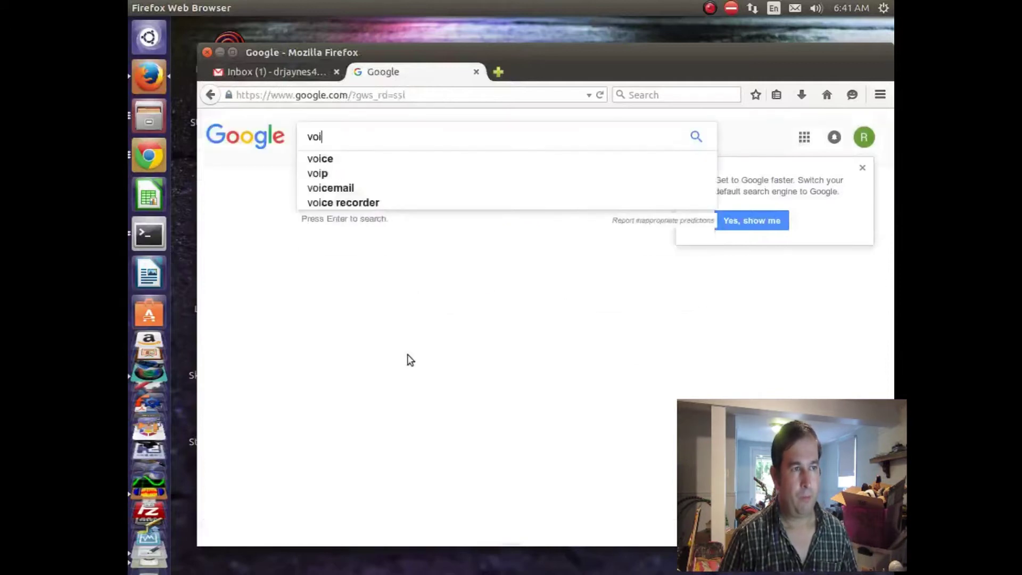
pyautogui.write('c')
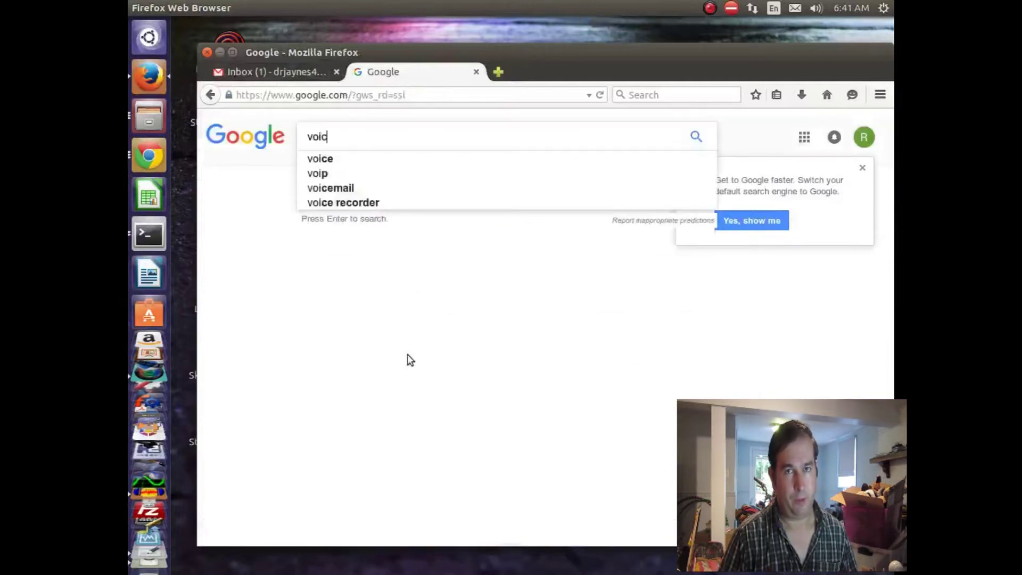
pyautogui.write('e')
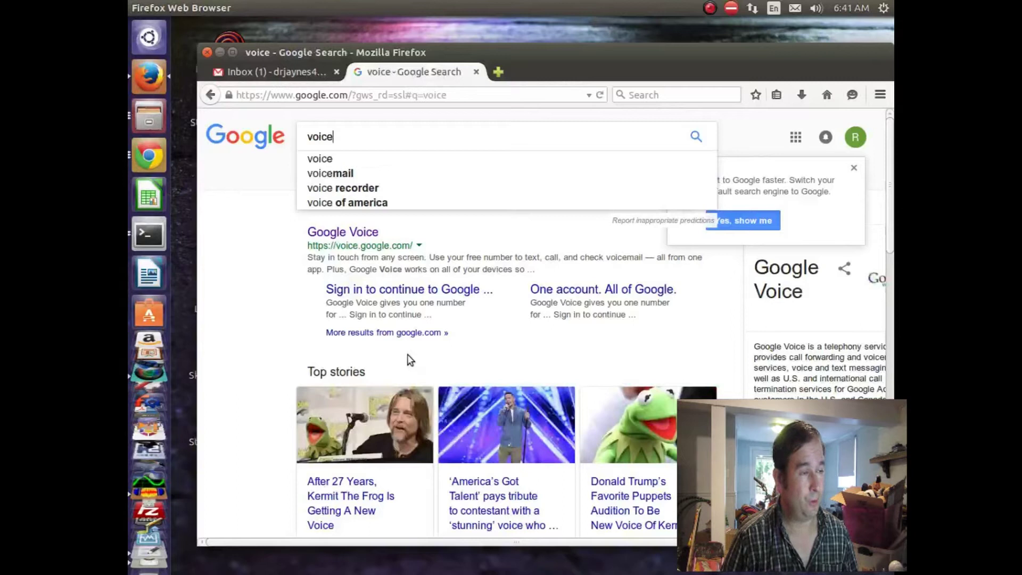
pyautogui.press('BackSpace')
pyautogui.press('BackSpace')
pyautogui.press('BackSpace')
pyautogui.press('BackSpace')
pyautogui.press('BackSpace')
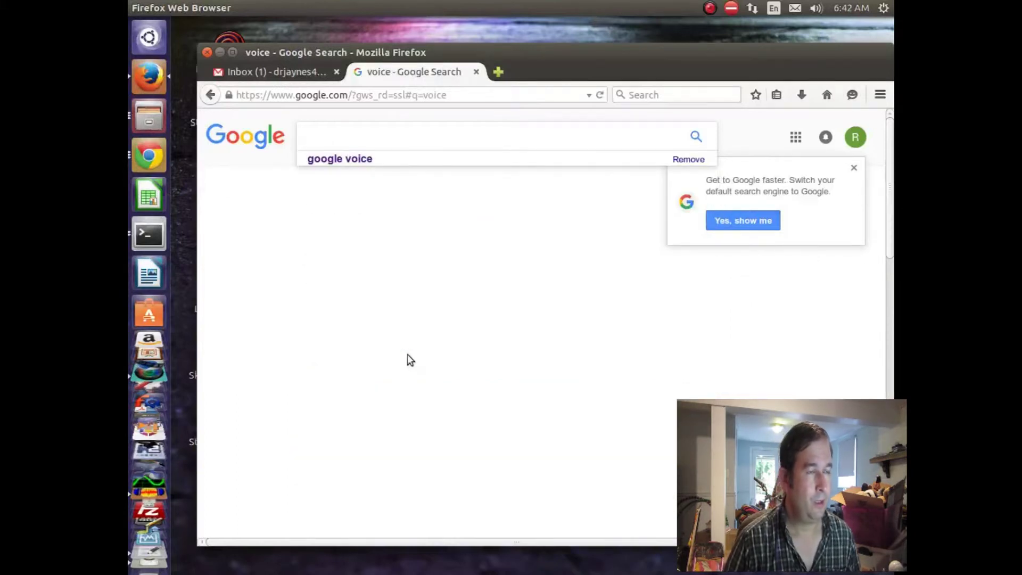
pyautogui.write('google ')
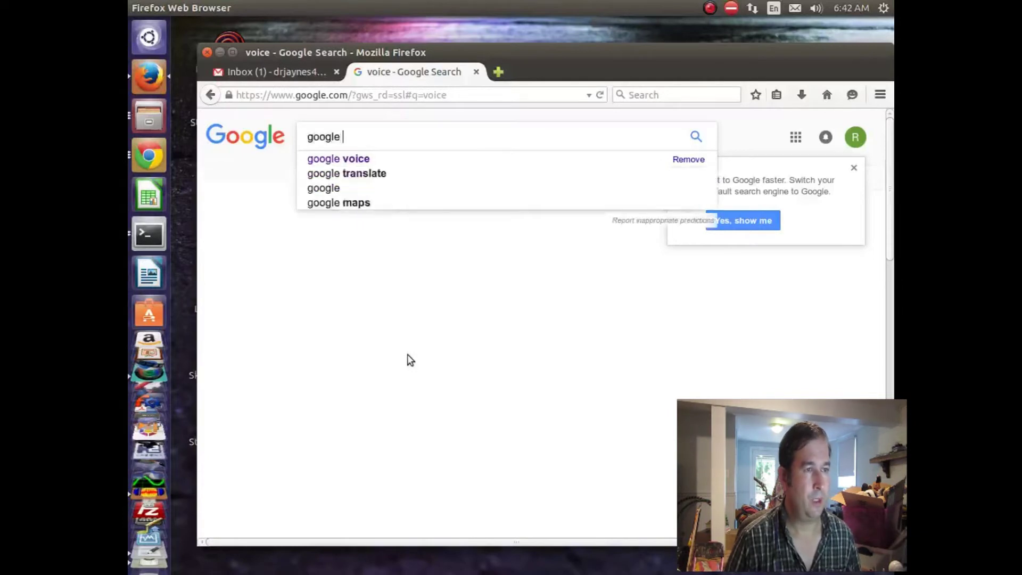
pyautogui.write('voice')
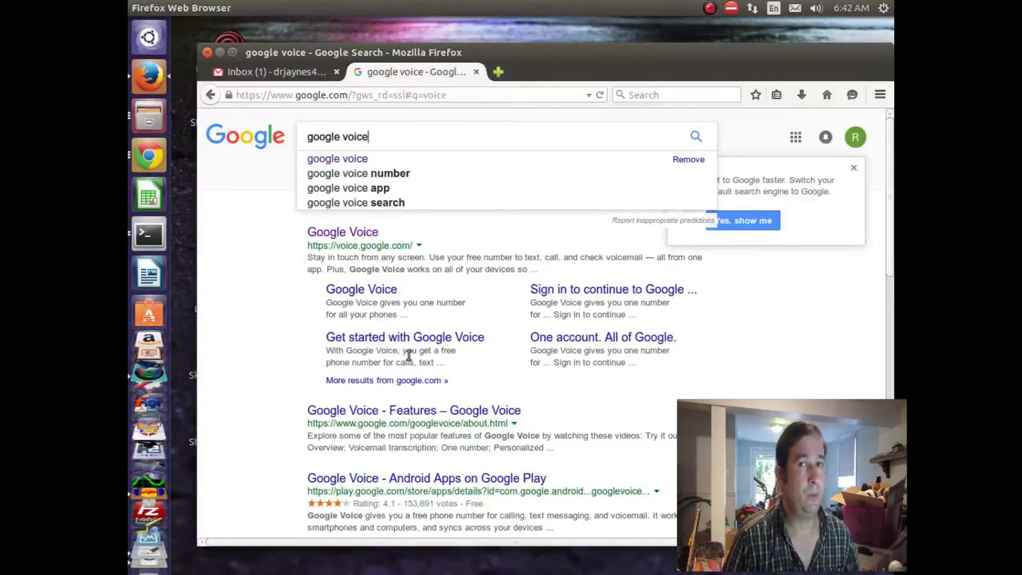
pyautogui.press('Return')
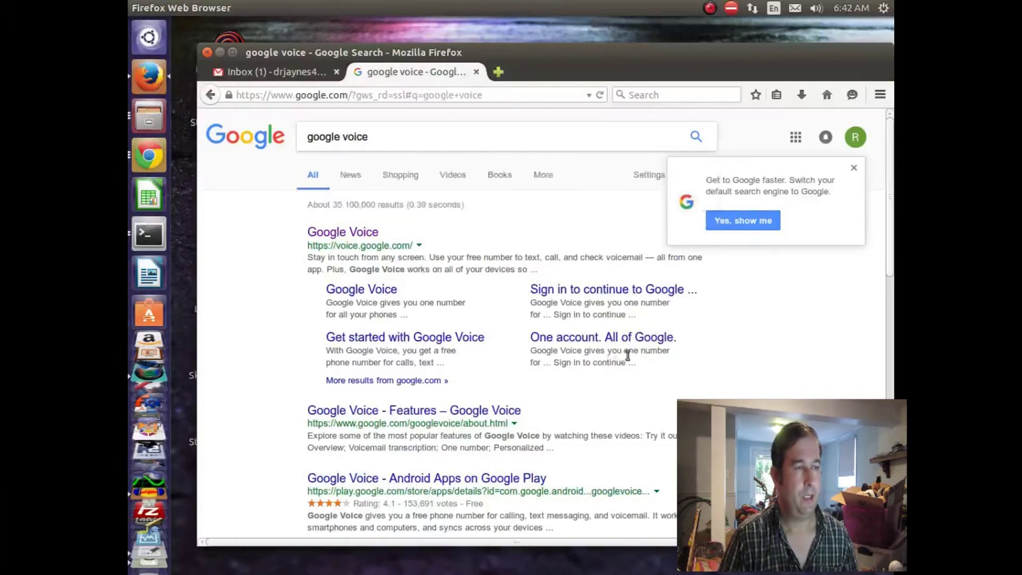
pyautogui.click(364, 232)
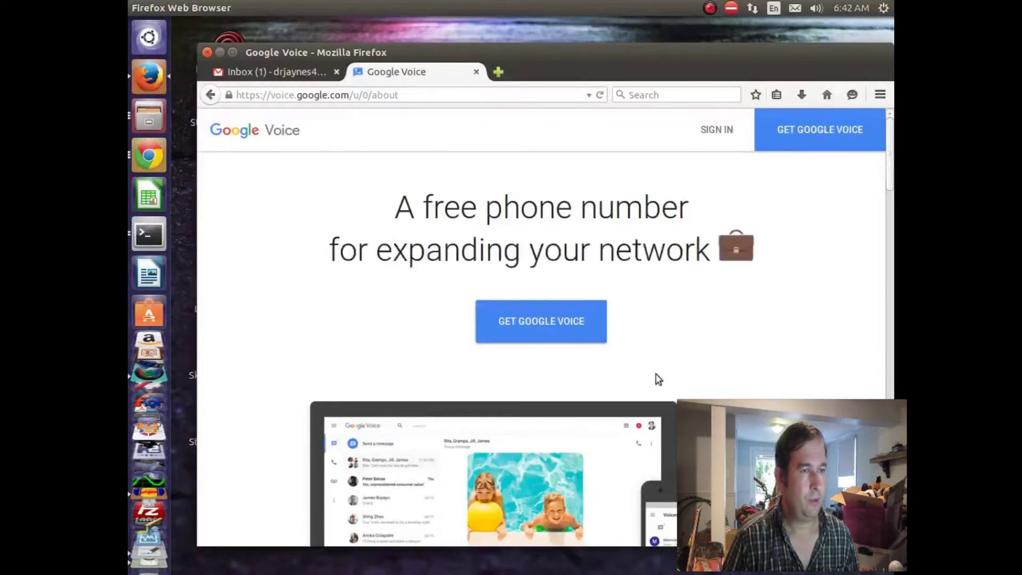
# - Browse the Google Voice about page and choose Android under Get Google Voice
pyautogui.scroll(-10, 652, 373)
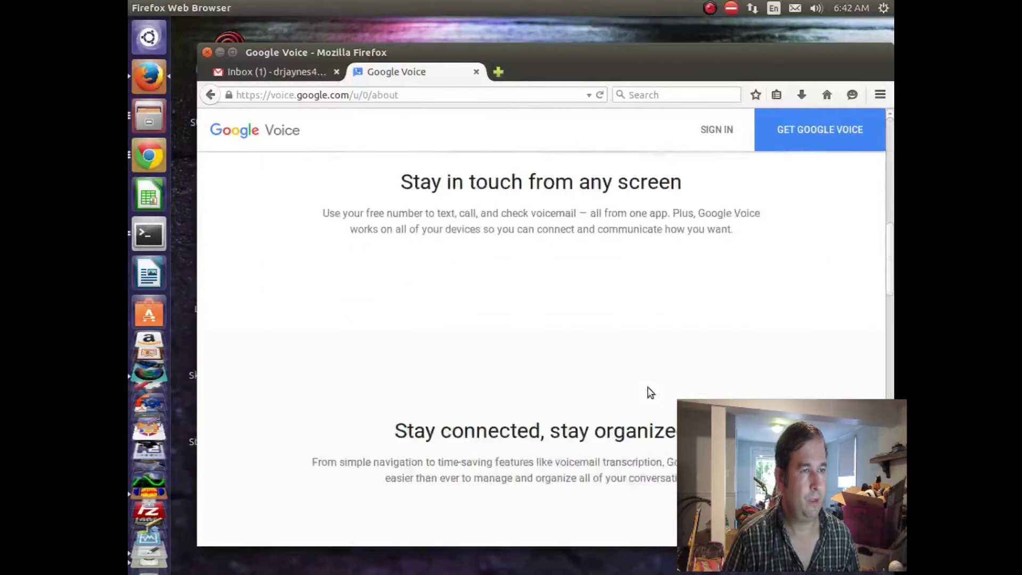
pyautogui.scroll(-10, 651, 393)
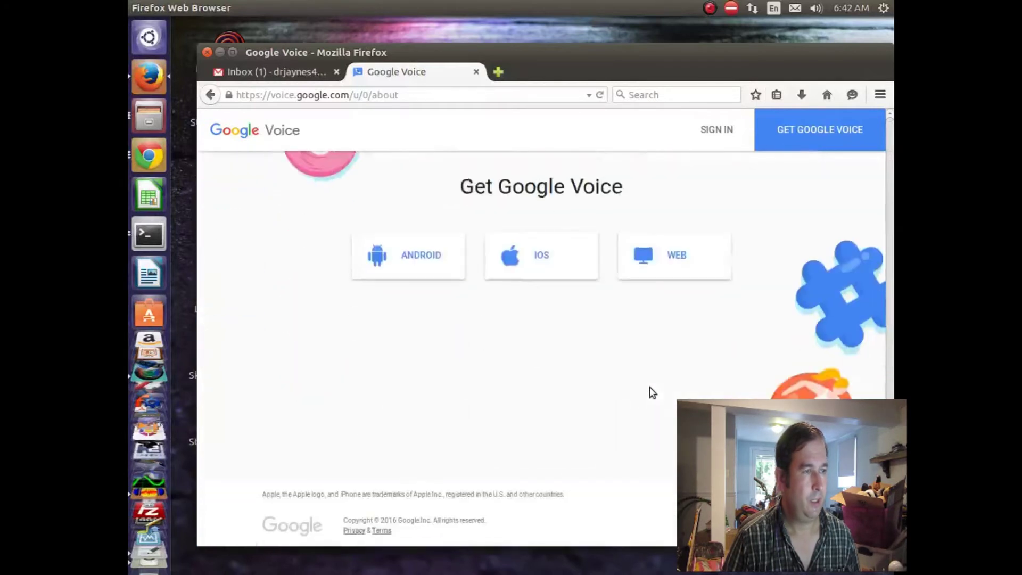
pyautogui.scroll(-2, 653, 392)
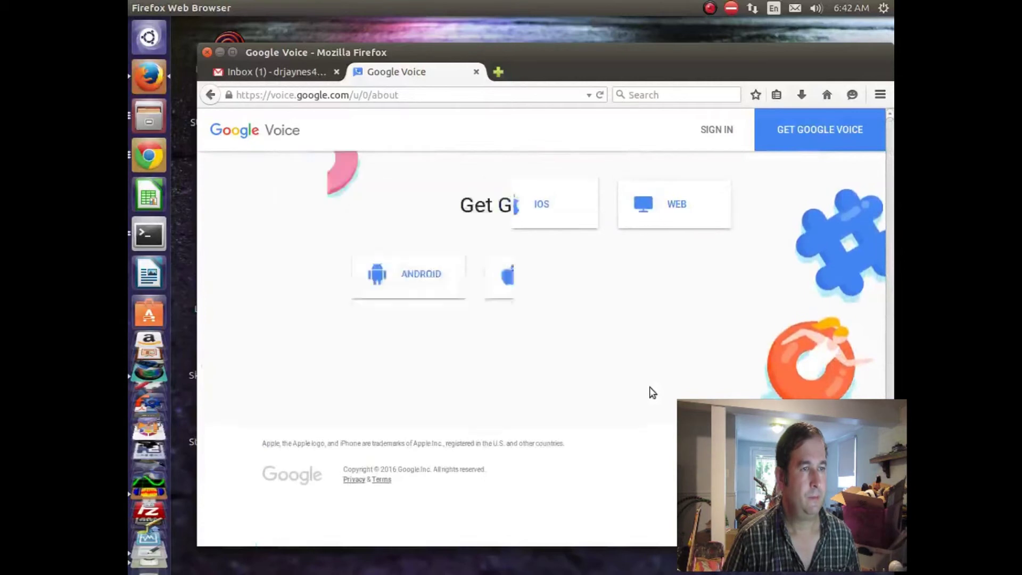
pyautogui.scroll(10, 653, 393)
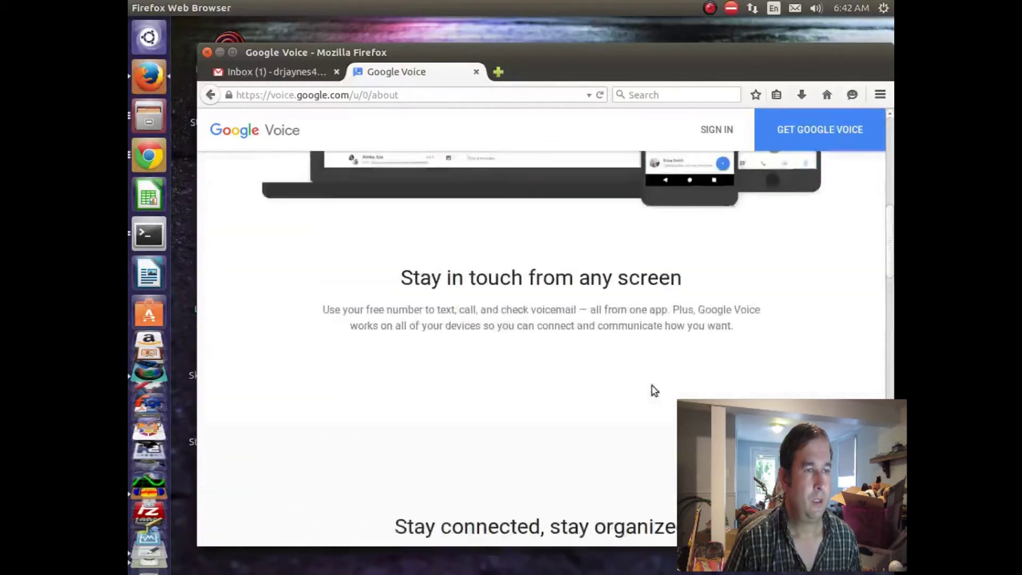
pyautogui.scroll(8, 652, 390)
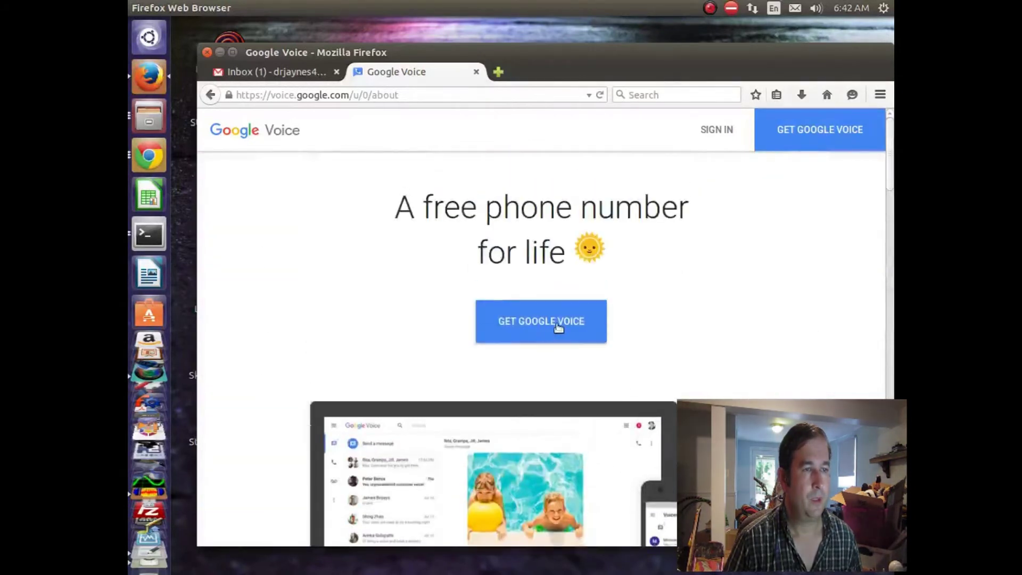
pyautogui.click(571, 326)
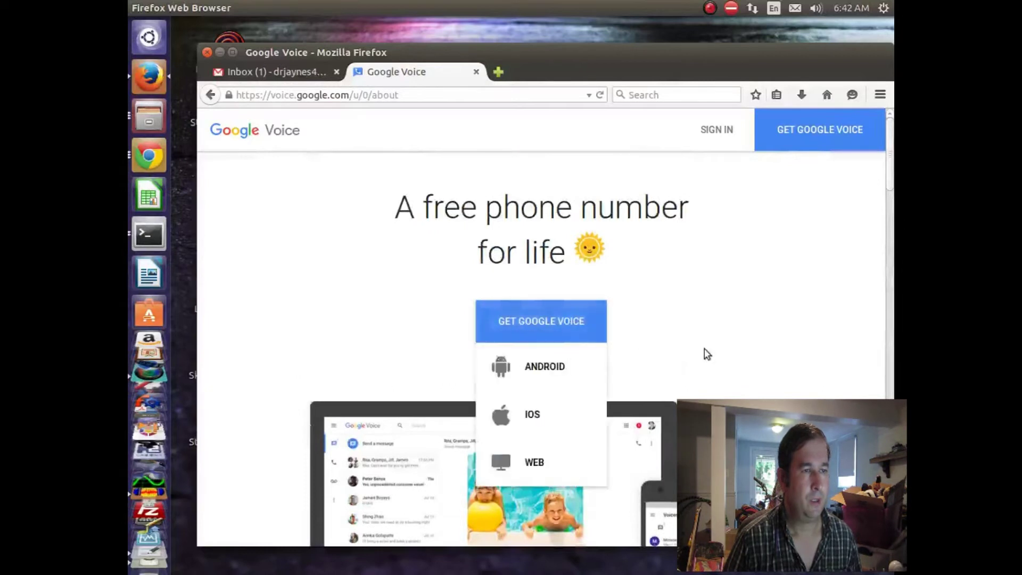
pyautogui.click(551, 367)
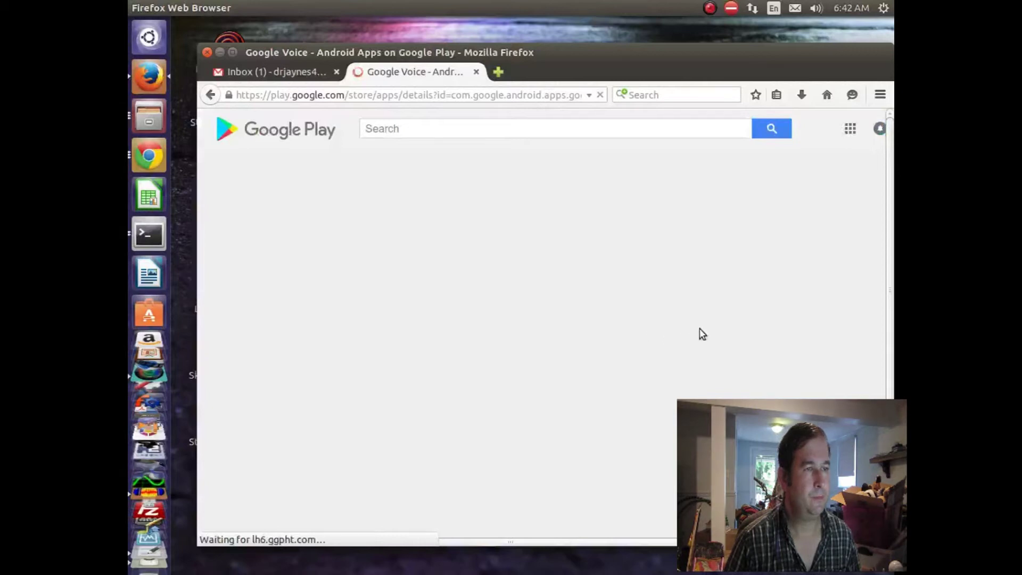
# - Go back to the about page and sign in to Google Voice
pyautogui.hotkey('alt', 'Left')
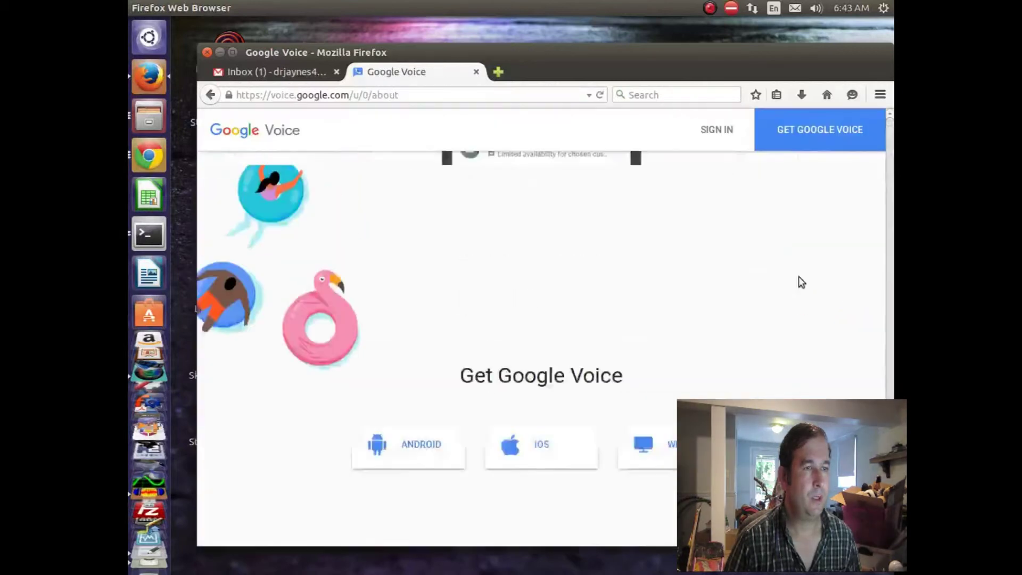
pyautogui.scroll(10, 795, 269)
pyautogui.scroll(10, 795, 270)
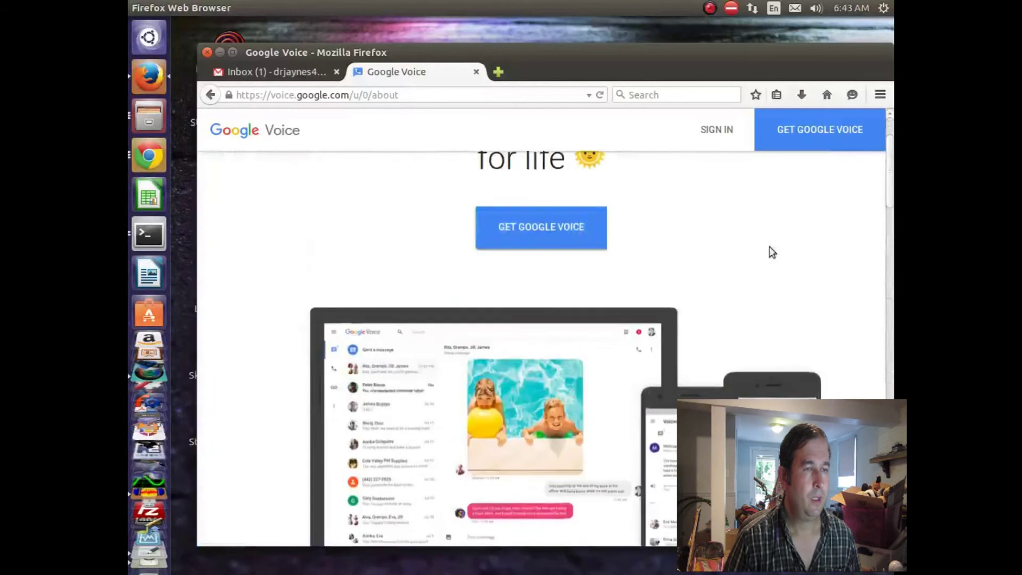
pyautogui.click(715, 135)
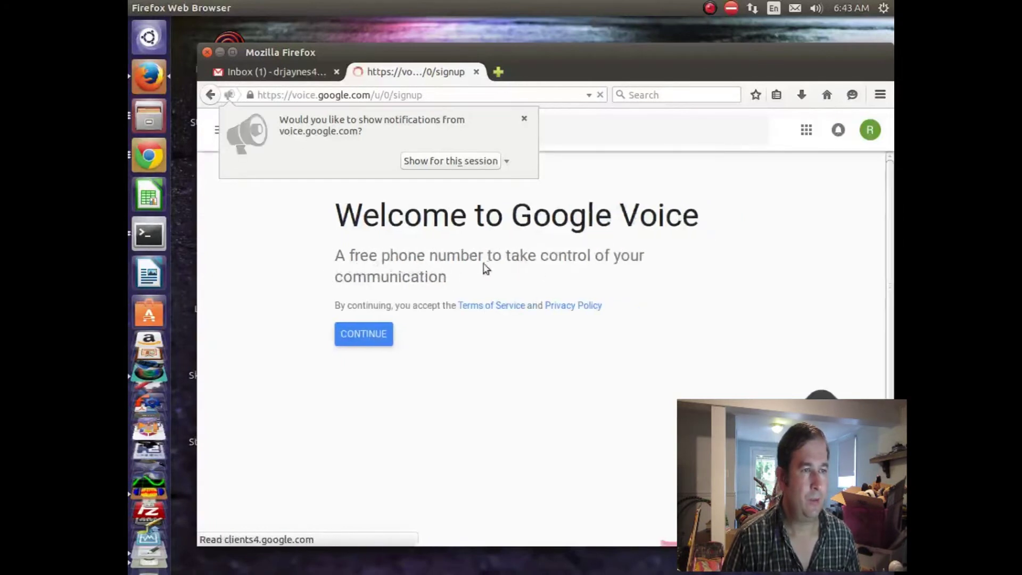
# - Accept the terms and search numbers for 'burke', reviewing suggested nearby cities like Lorton and Dale City
pyautogui.click(365, 333)
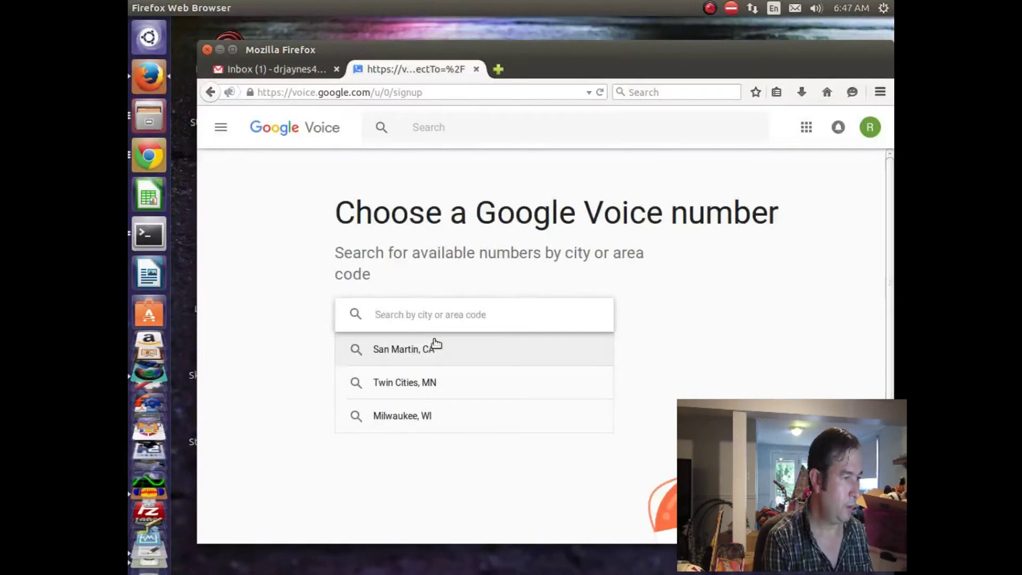
pyautogui.write('burk')
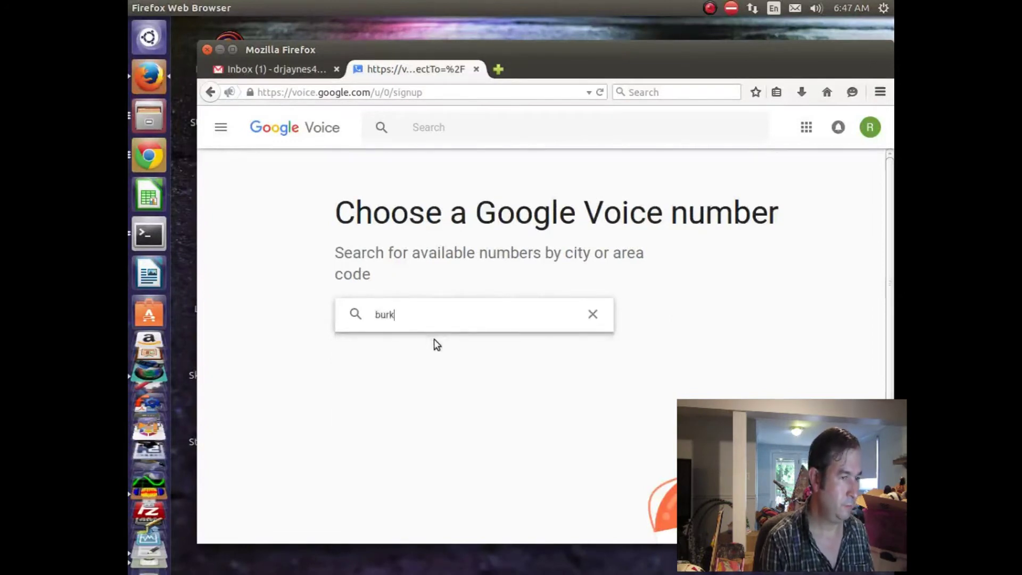
pyautogui.write('e va')
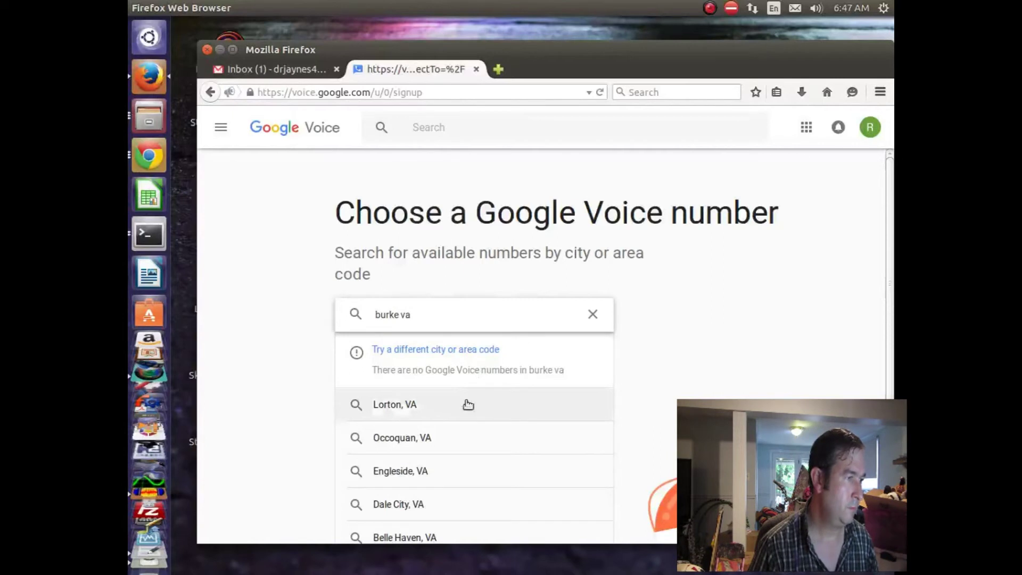
pyautogui.scroll(-5, 586, 463)
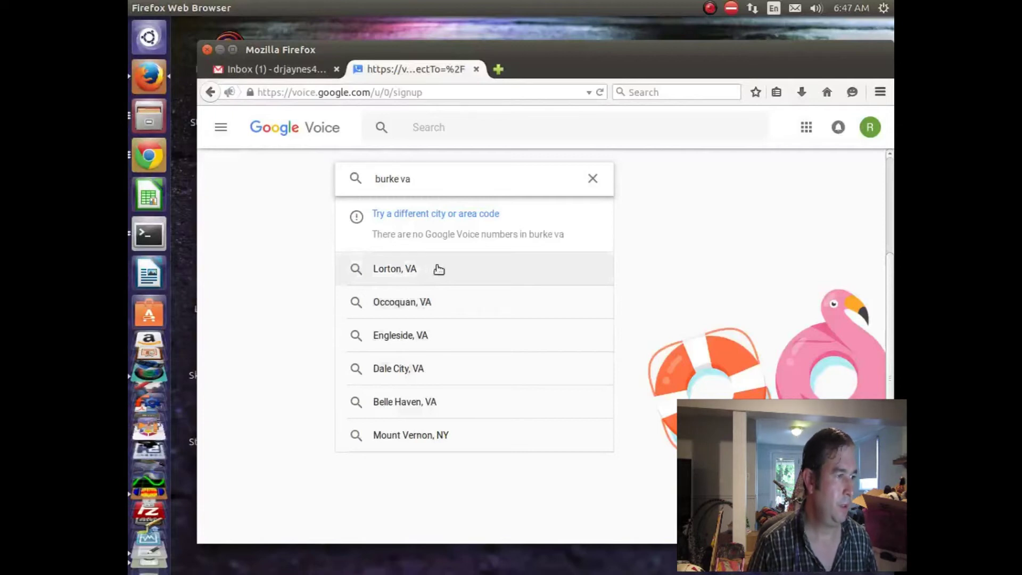
# - Choose Lorton, VA, select the first available 571 number, and continue to phone linking
pyautogui.click(439, 269)
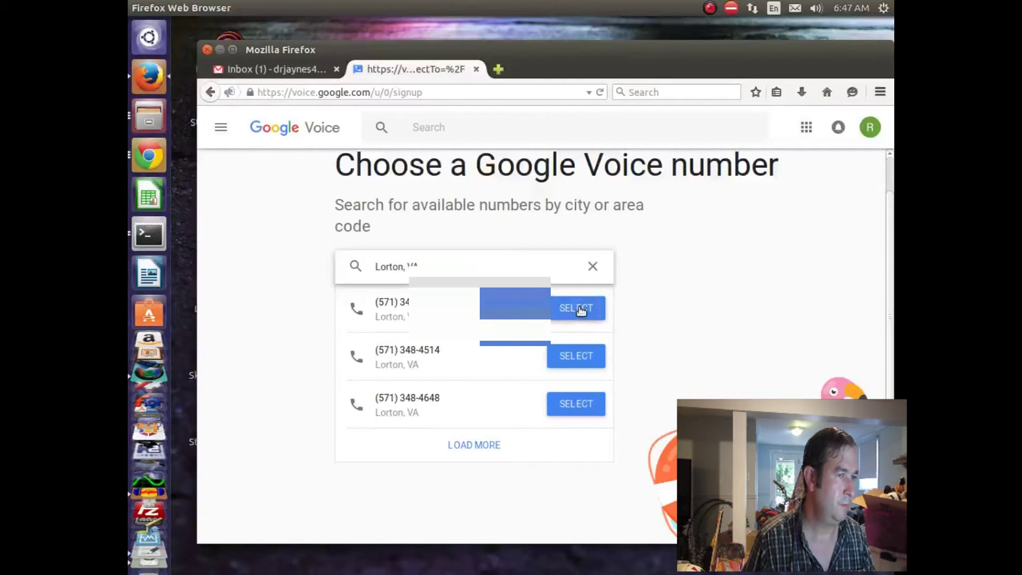
pyautogui.click(580, 312)
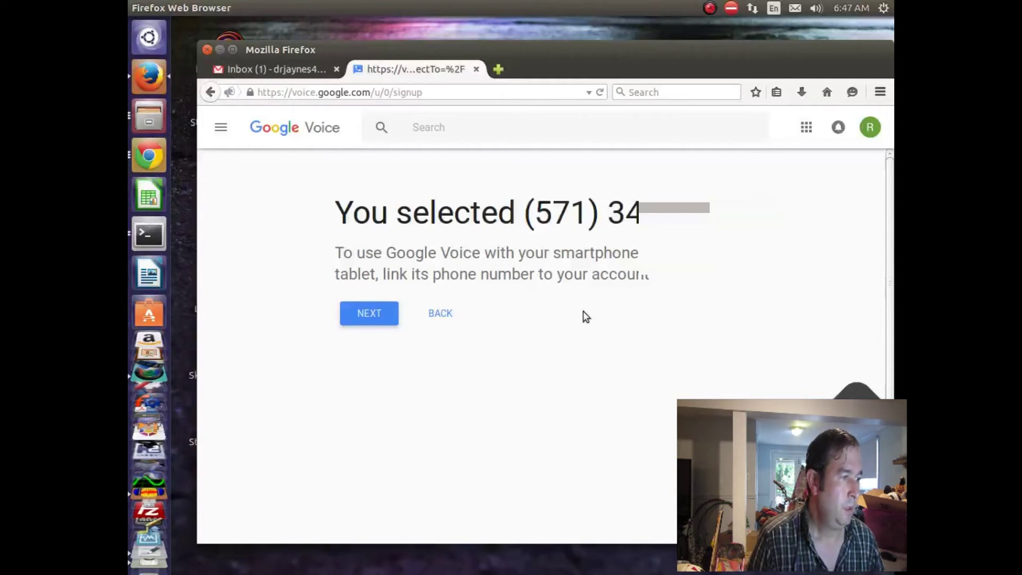
pyautogui.click(379, 314)
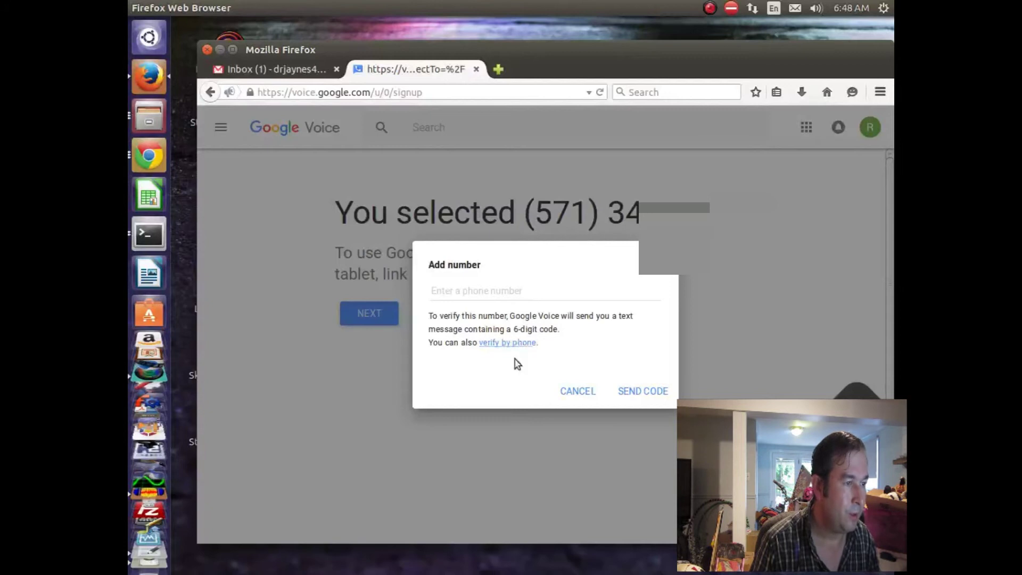
# - Enter the cell phone number to link and have the verification code sent by text message
pyautogui.click(515, 344)
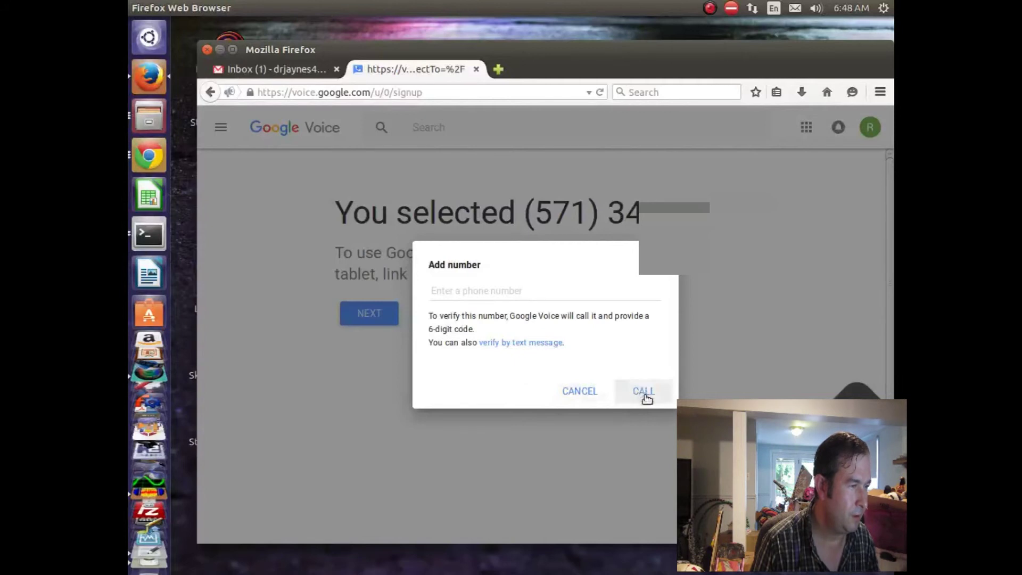
pyautogui.click(531, 345)
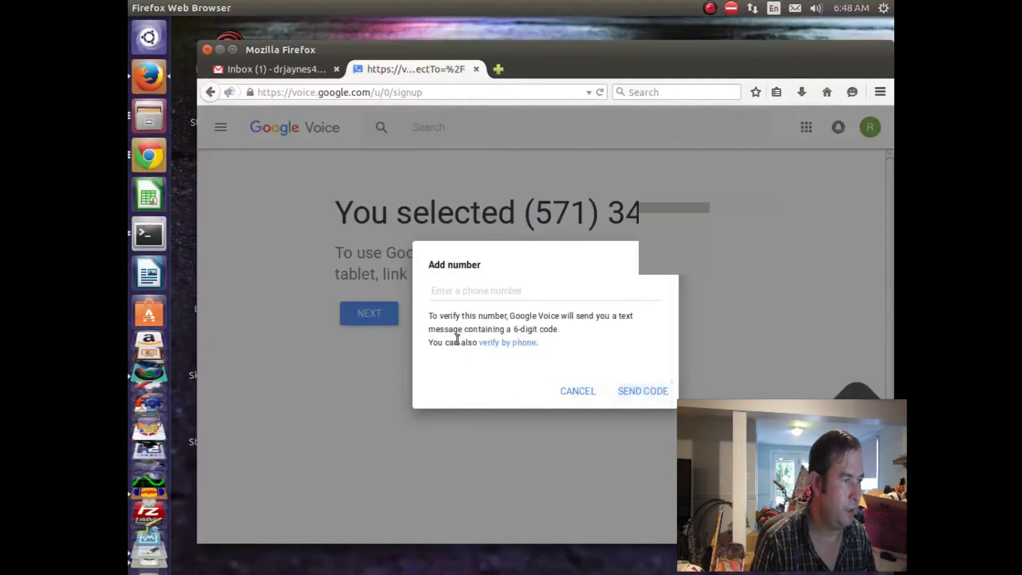
pyautogui.click(435, 292)
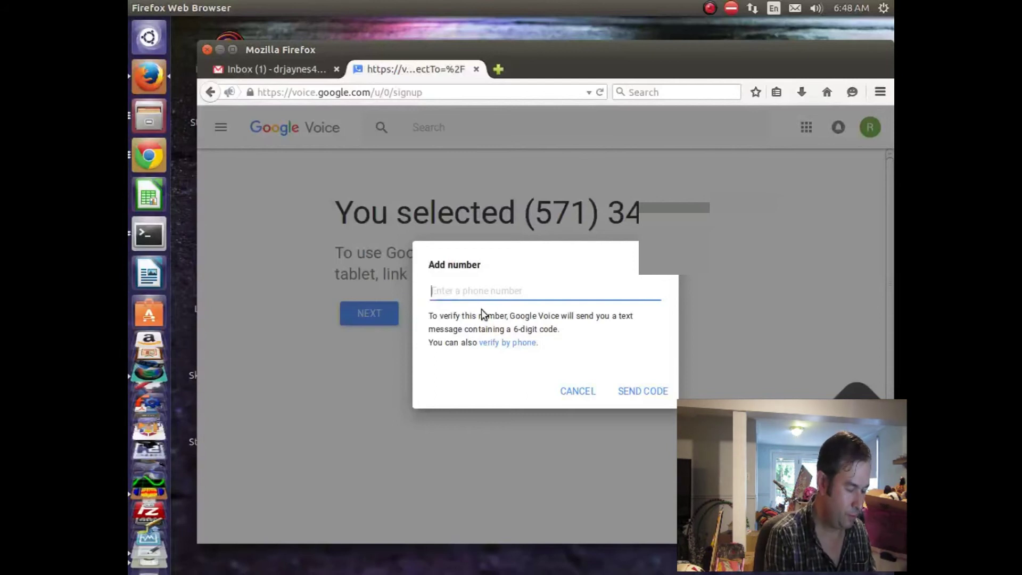
pyautogui.write('571')
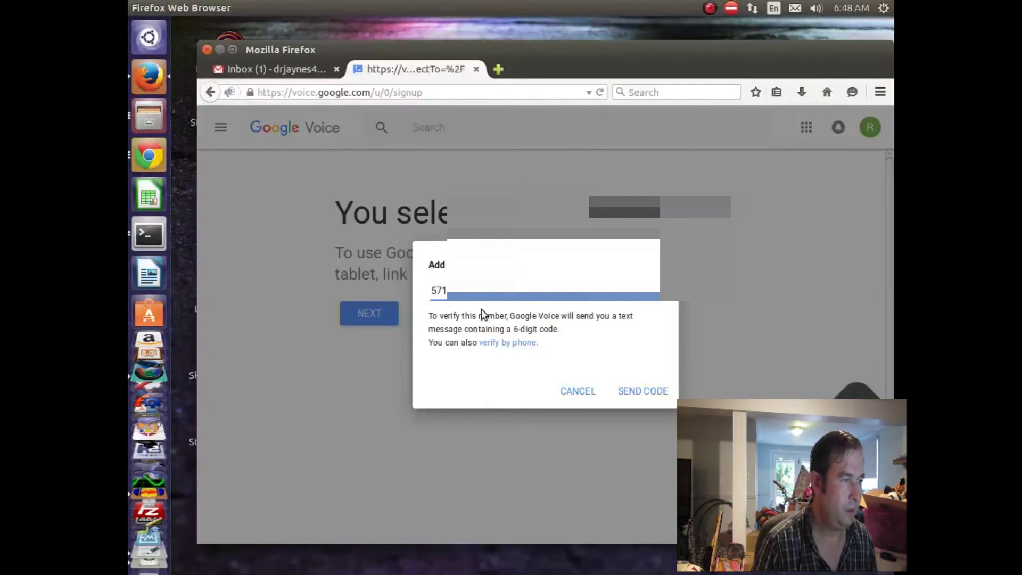
pyautogui.click(642, 395)
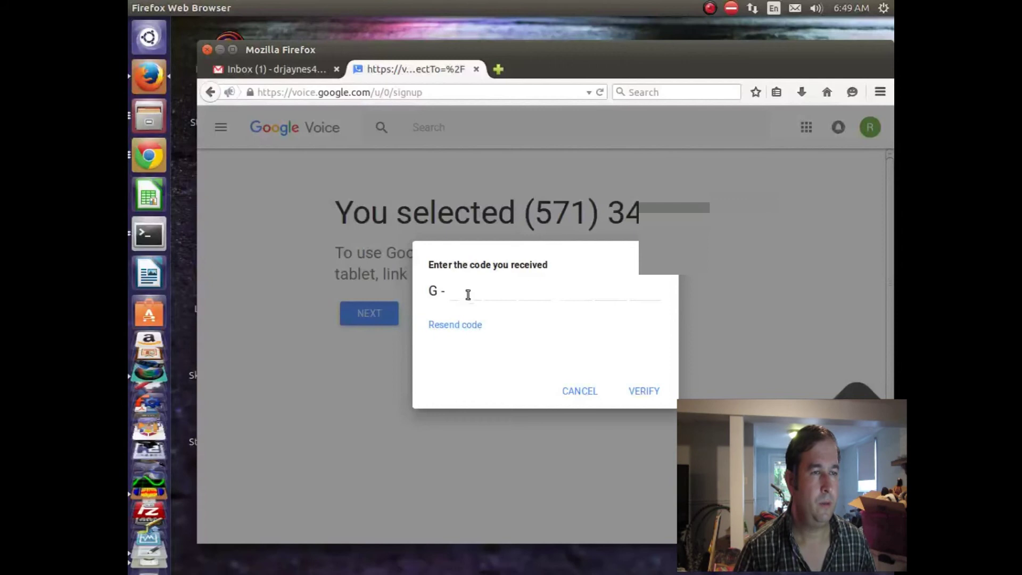
# - Enter the 6-digit code from the text message and verify the linked phone
pyautogui.click(467, 291)
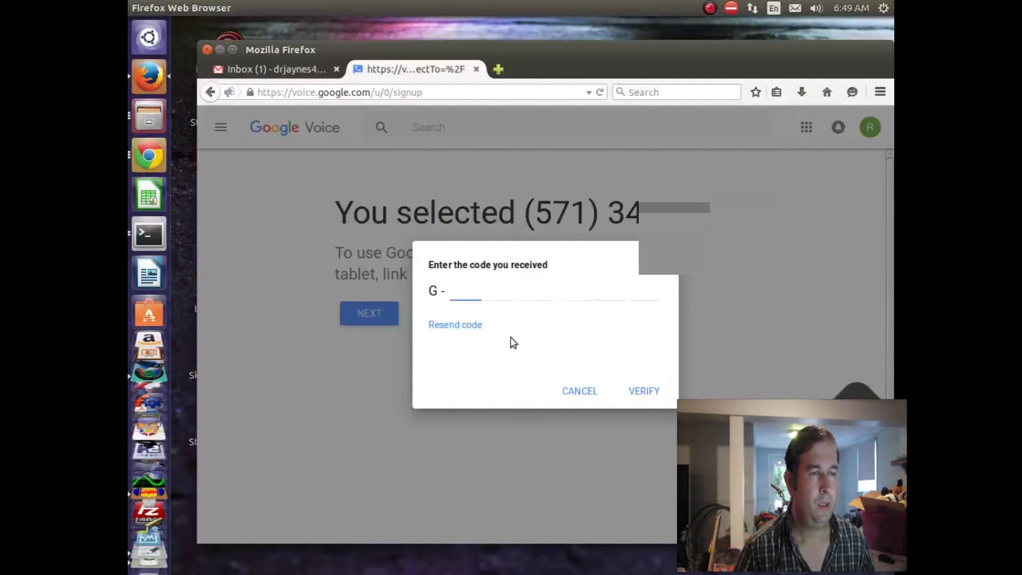
pyautogui.click(721, 395)
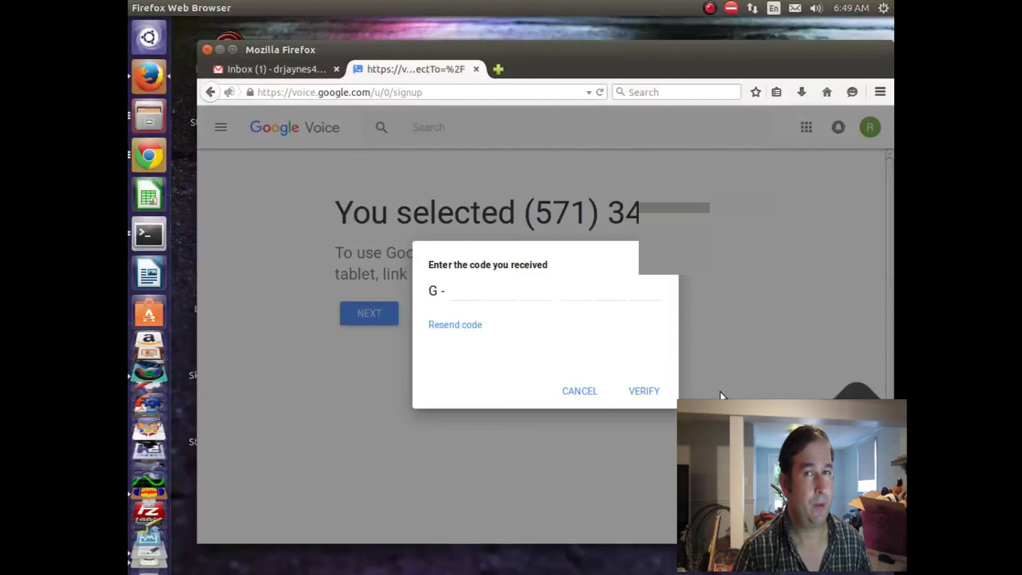
pyautogui.click(464, 290)
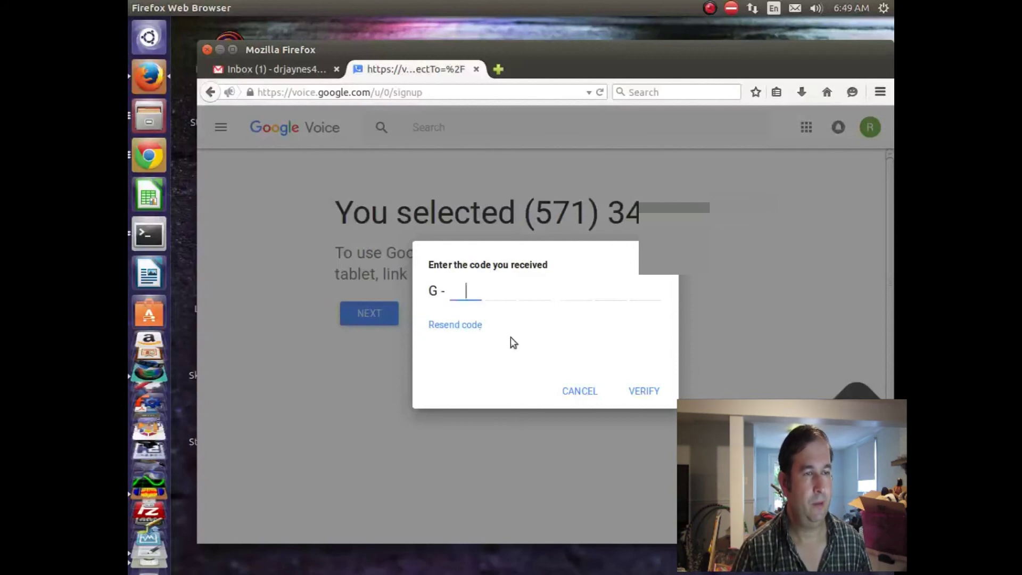
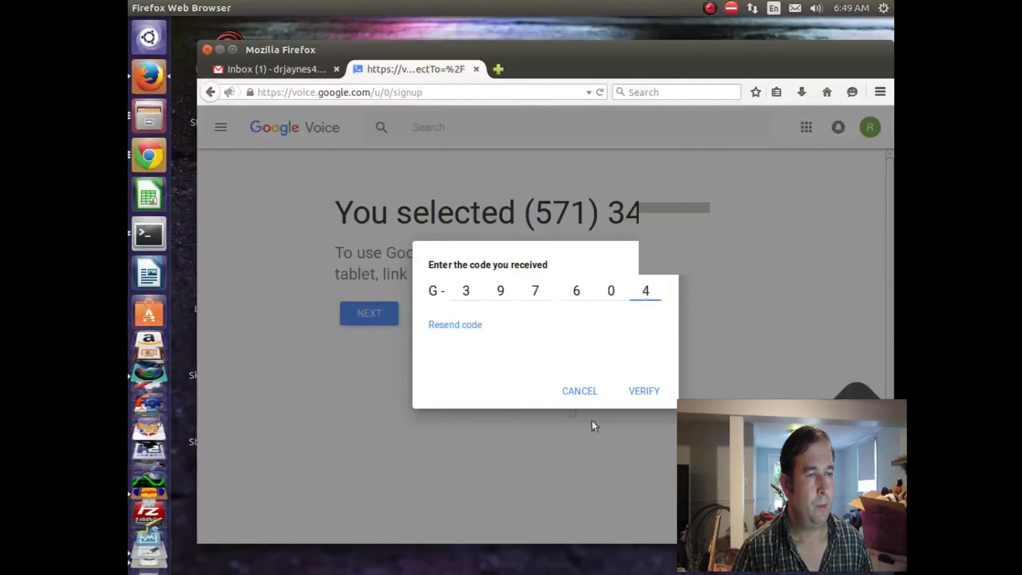
pyautogui.click(642, 393)
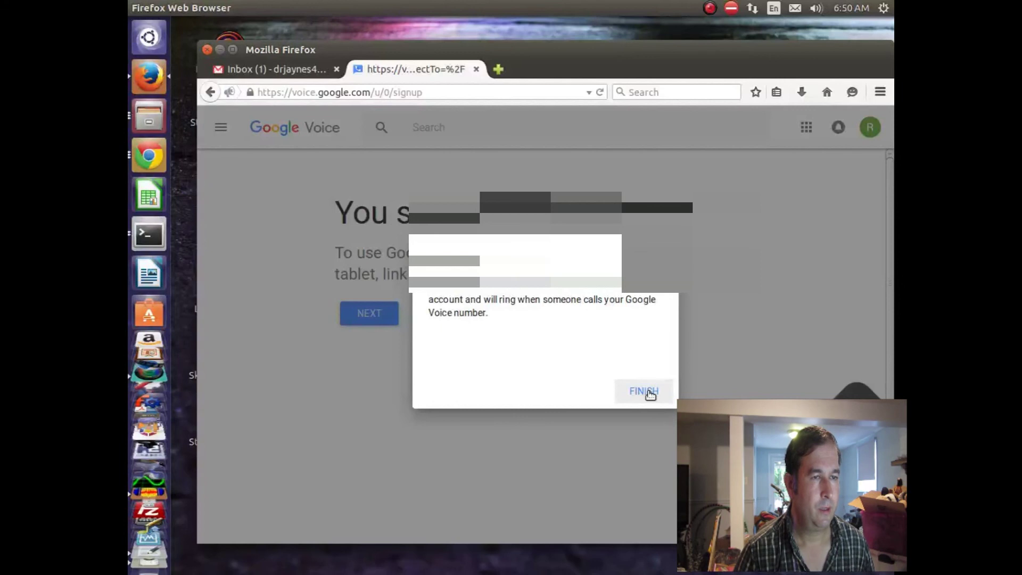
# - Dismiss the phone-linked confirmation and finish on the 'is all yours' page
pyautogui.click(648, 390)
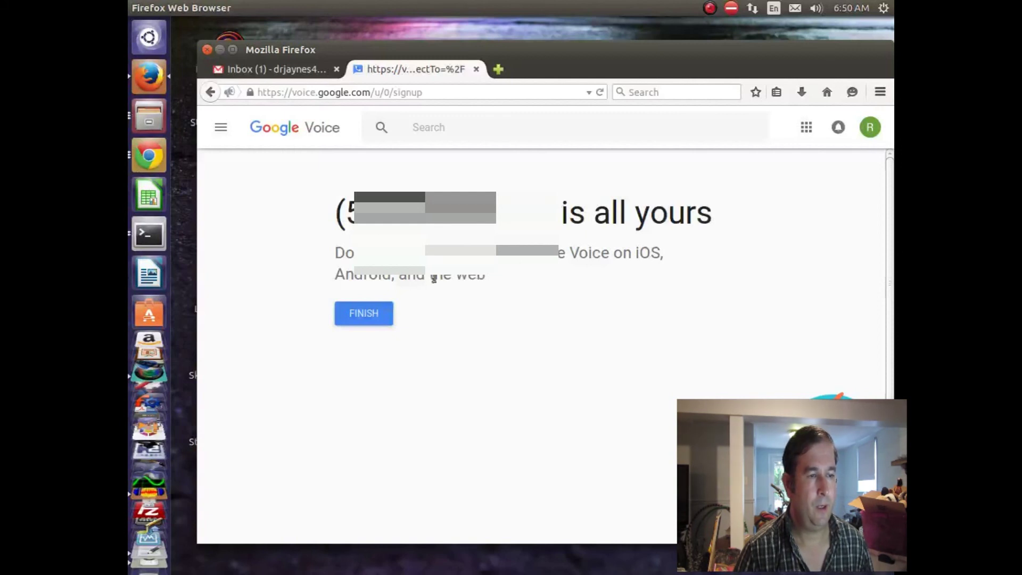
pyautogui.click(375, 318)
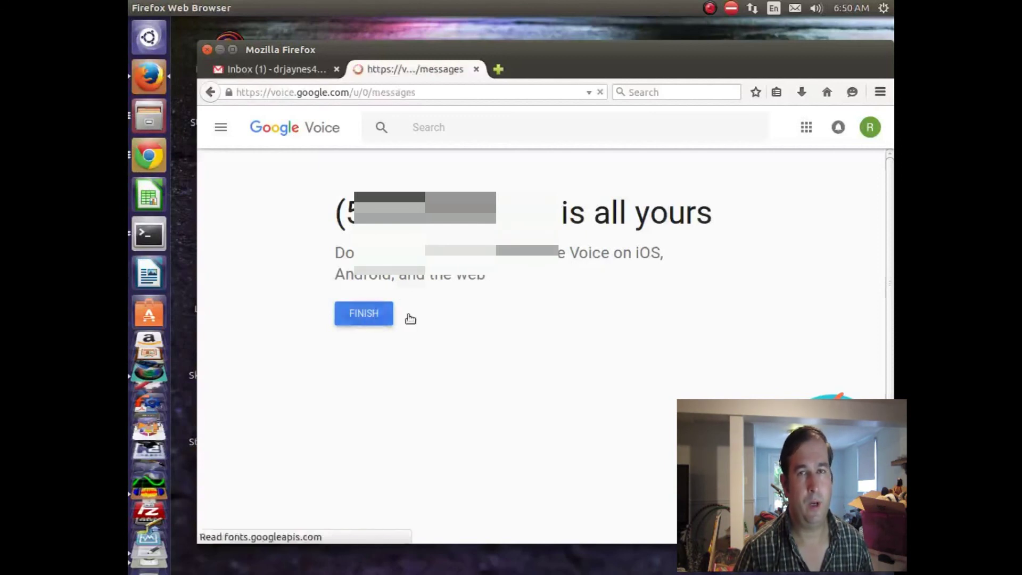